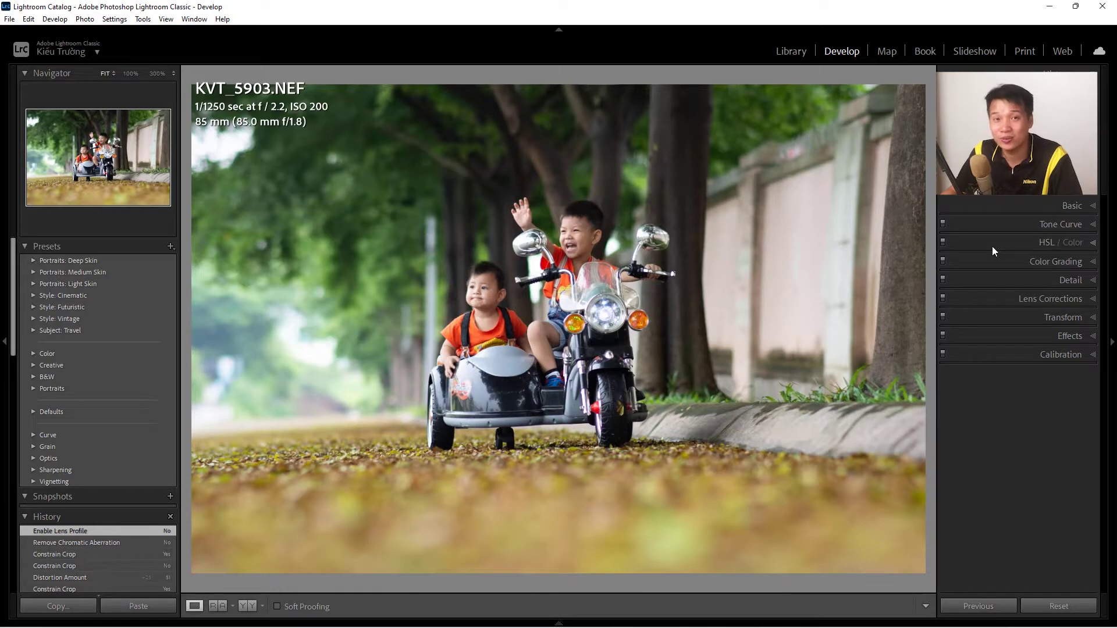
Step: Show the motorcycle photo KVT_5903.NEF in the Library view
{"action": "key", "text": "e"}
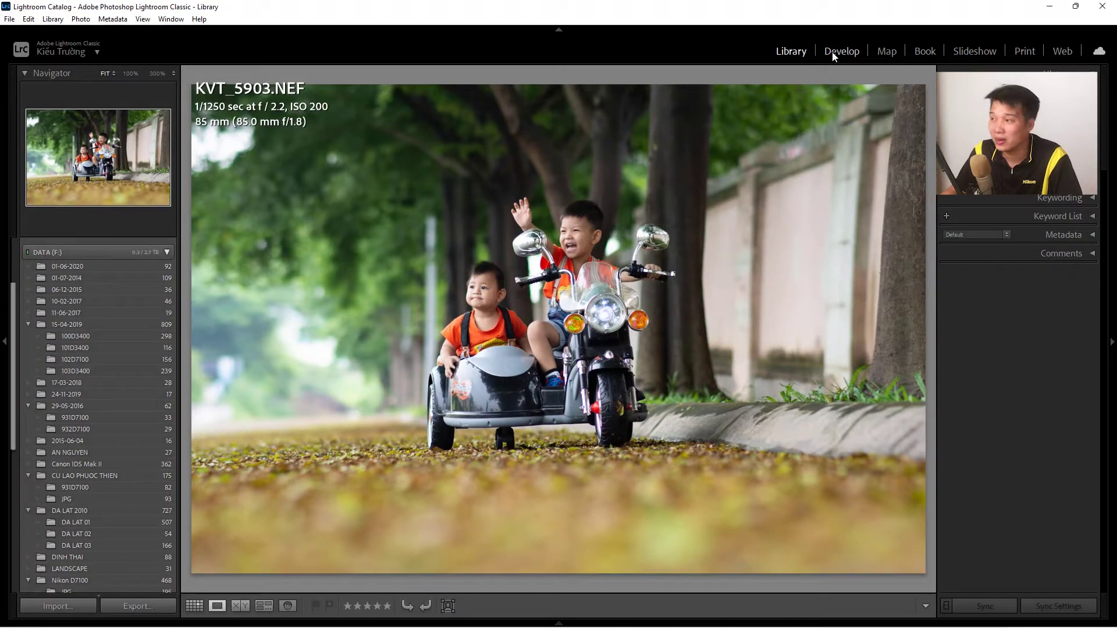
Step: Back in Develop, toggle Lens Corrections off and on, then zoom 300% on the orange turn signal
{"action": "left_click", "coordinate": [841, 53]}
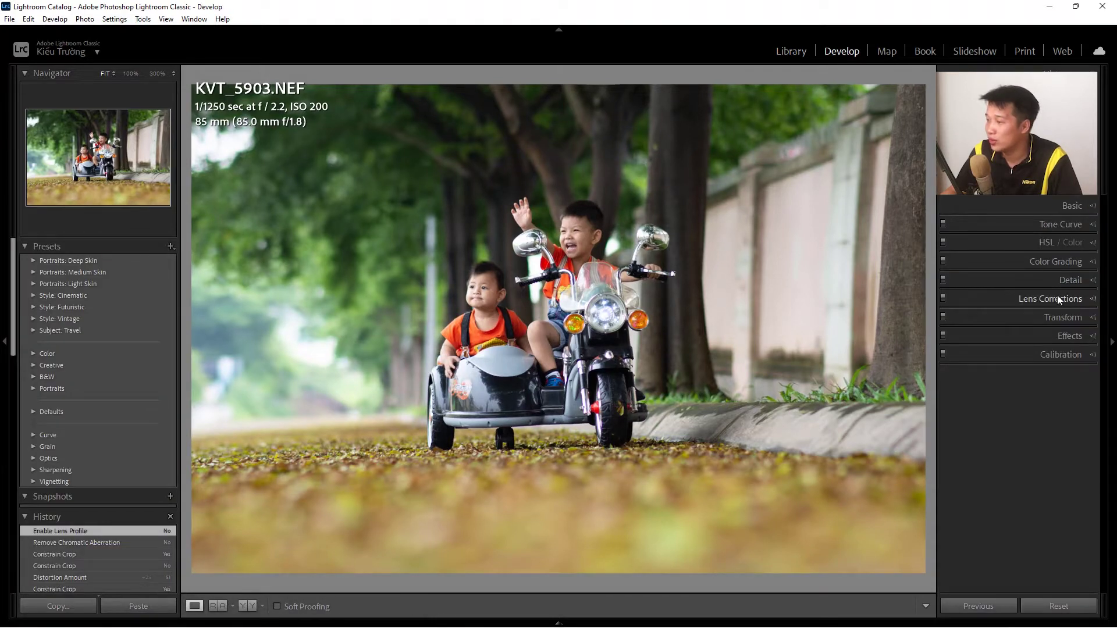
{"action": "left_click", "coordinate": [1093, 300]}
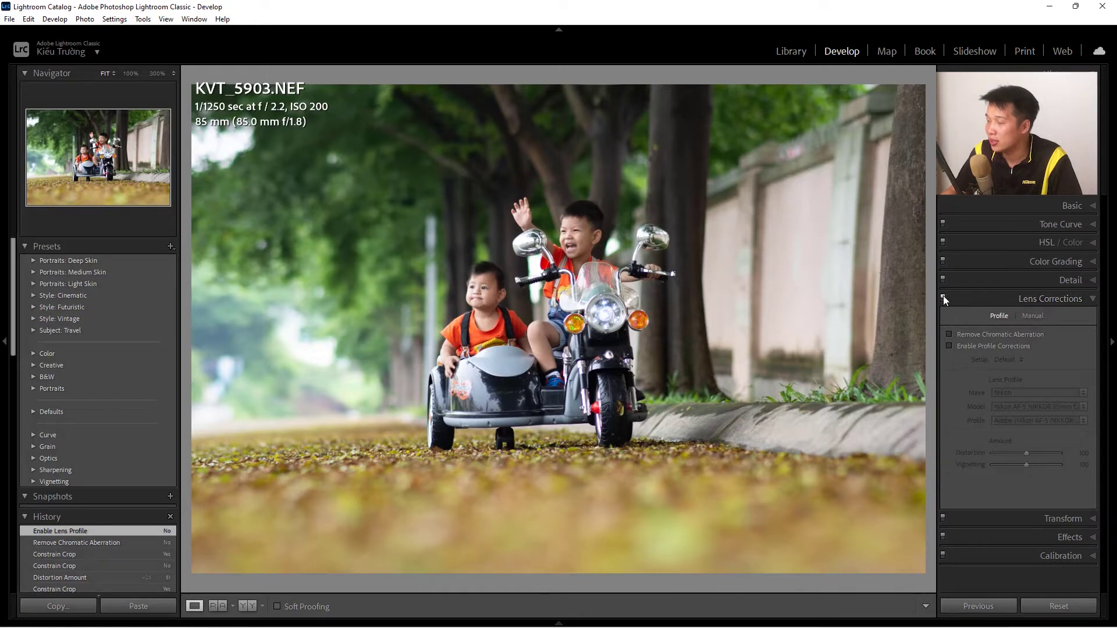
{"action": "left_click", "coordinate": [943, 299]}
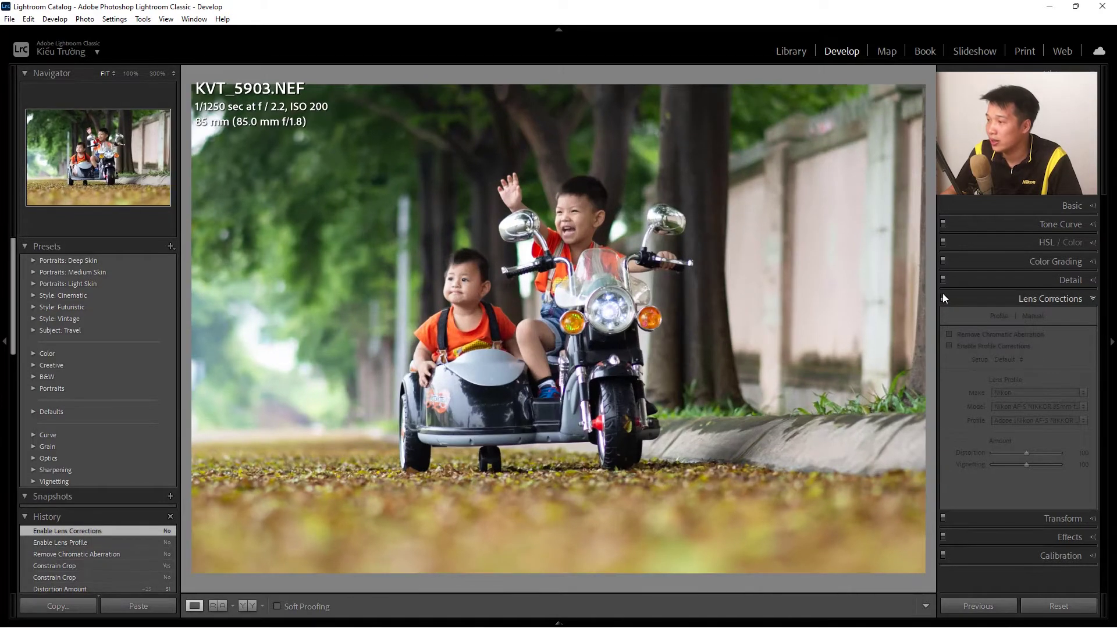
{"action": "left_click", "coordinate": [942, 293]}
{"action": "left_click", "coordinate": [943, 298]}
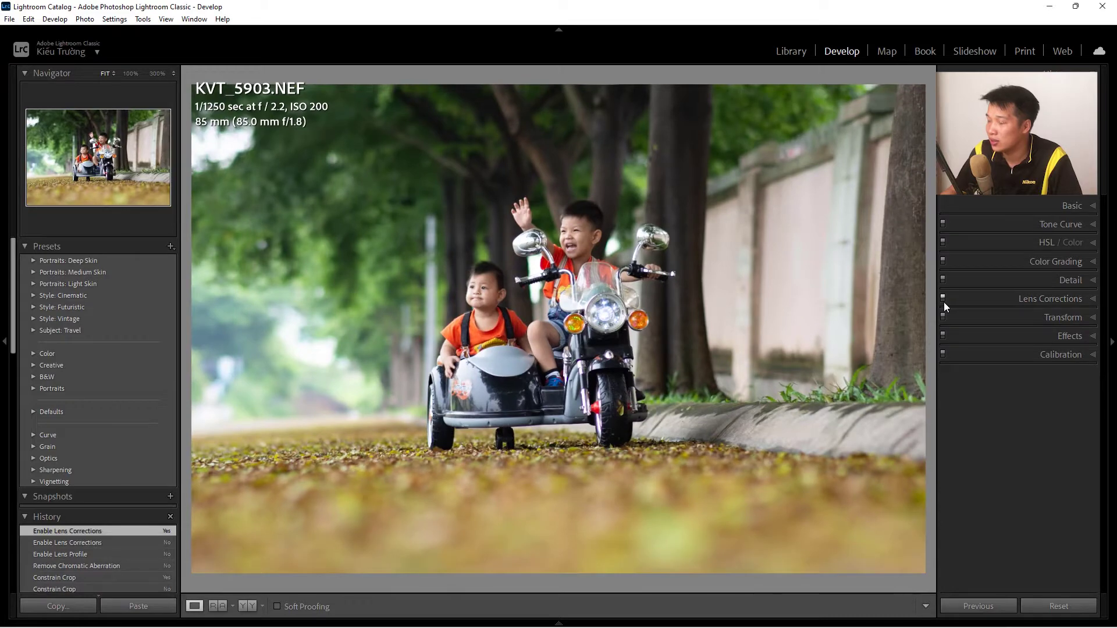
{"action": "left_click", "coordinate": [991, 296]}
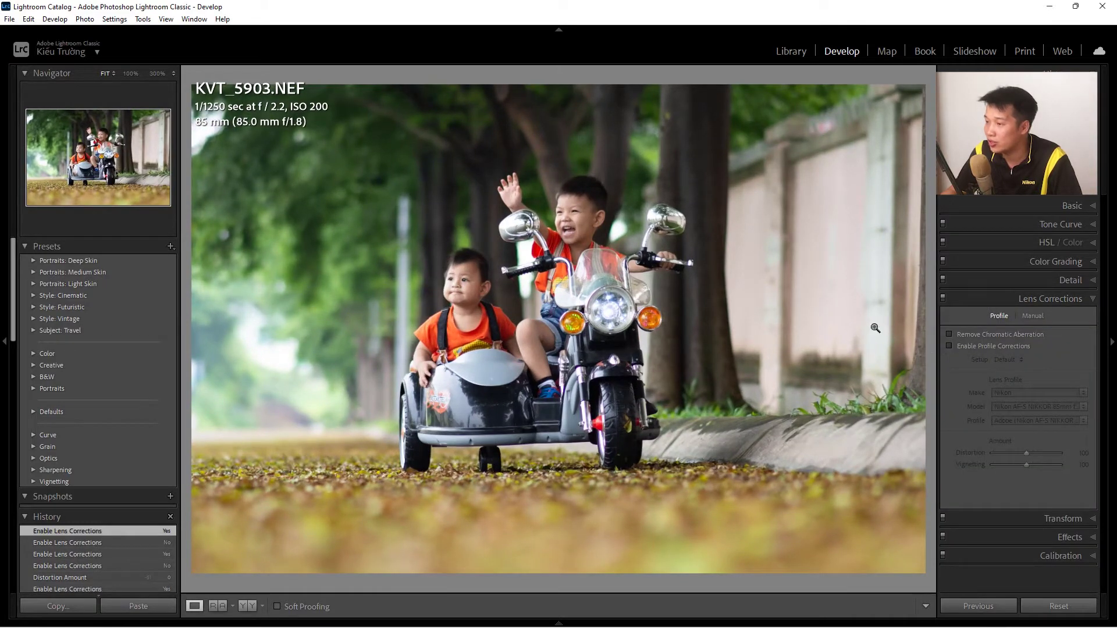
{"action": "left_click", "coordinate": [573, 322]}
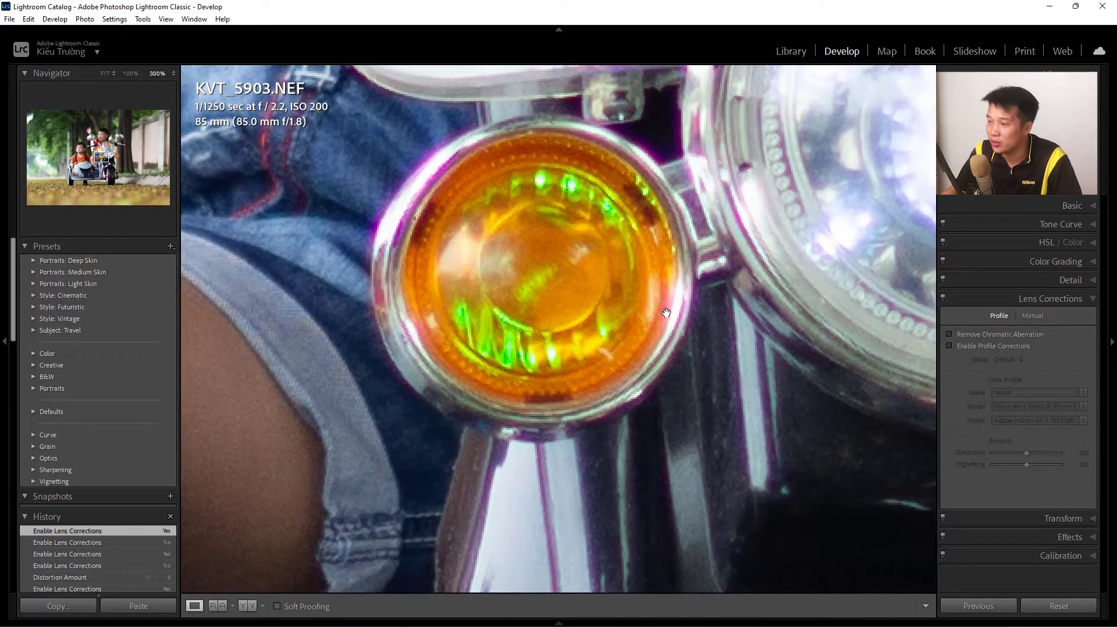
Step: Pan around the magnified turn signal and enable Remove Chromatic Aberration
{"action": "mouse_move", "coordinate": [724, 301]}
{"action": "left_mouse_down"}
{"action": "mouse_move", "coordinate": [745, 201]}
{"action": "mouse_move", "coordinate": [705, 273]}
{"action": "left_mouse_up"}
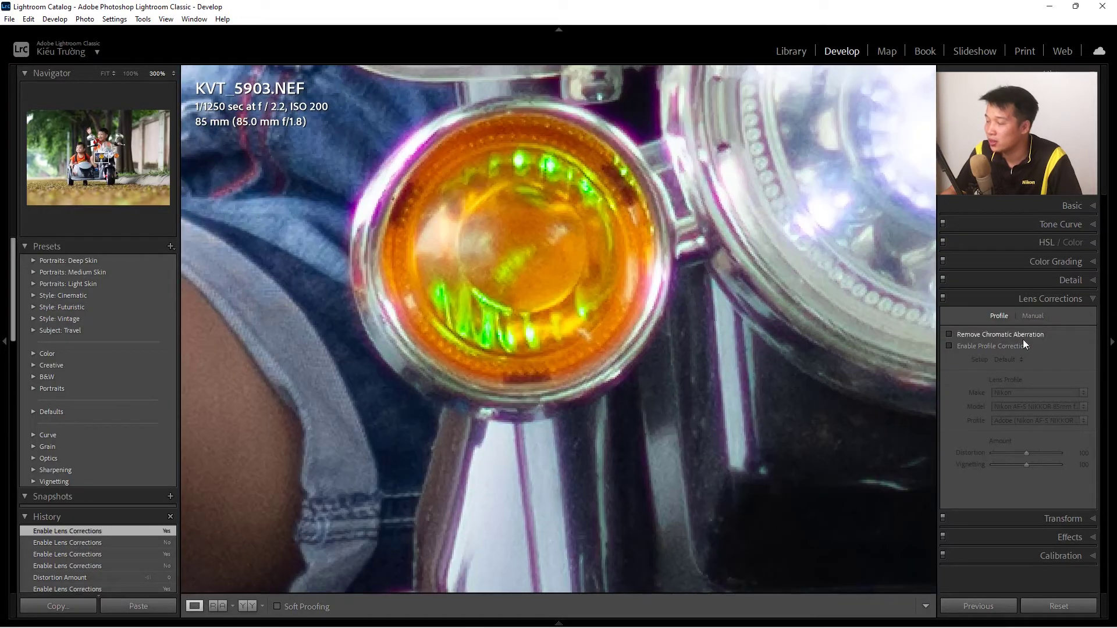
{"action": "left_click", "coordinate": [948, 335]}
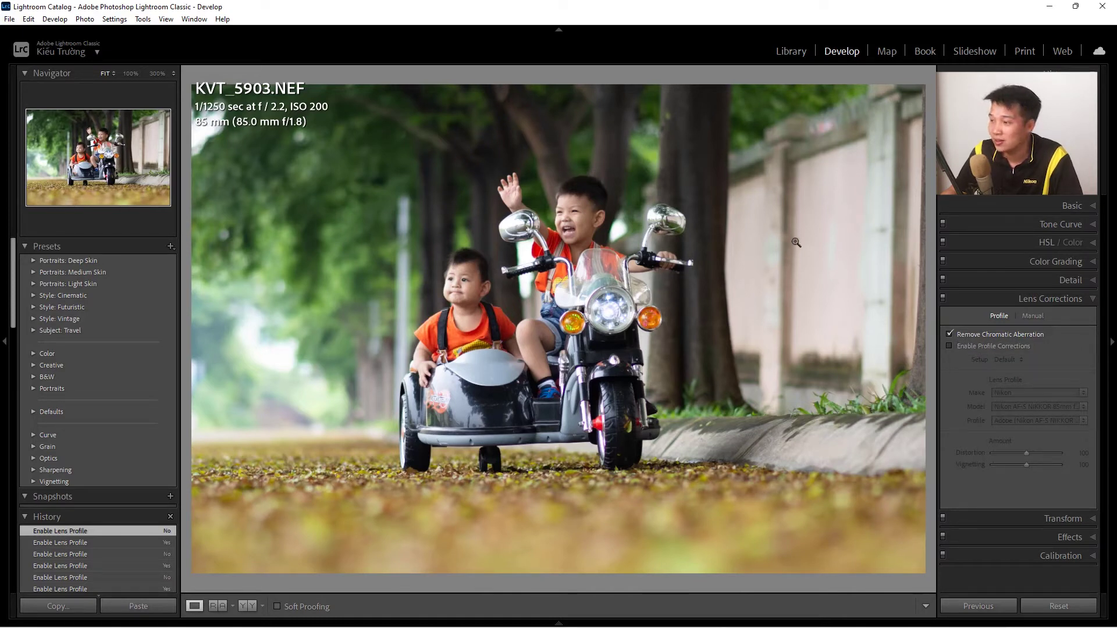
Step: Enable the Nikon AF-S NIKKOR 85mm profile correction, toggling it off and on to compare
{"action": "left_click", "coordinate": [950, 347]}
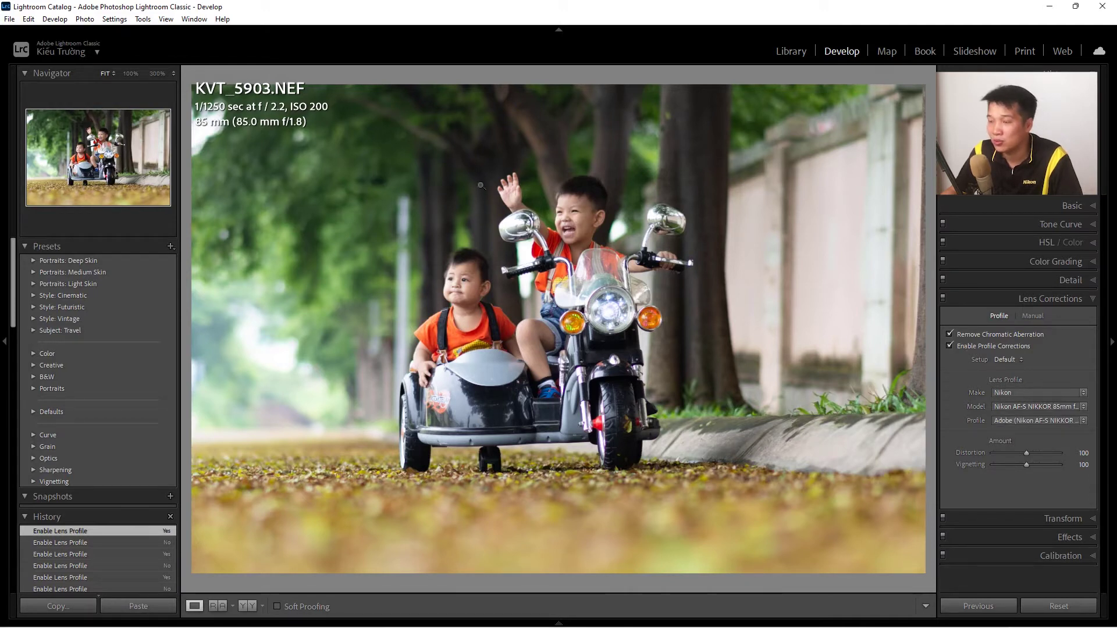
{"action": "left_click", "coordinate": [949, 346]}
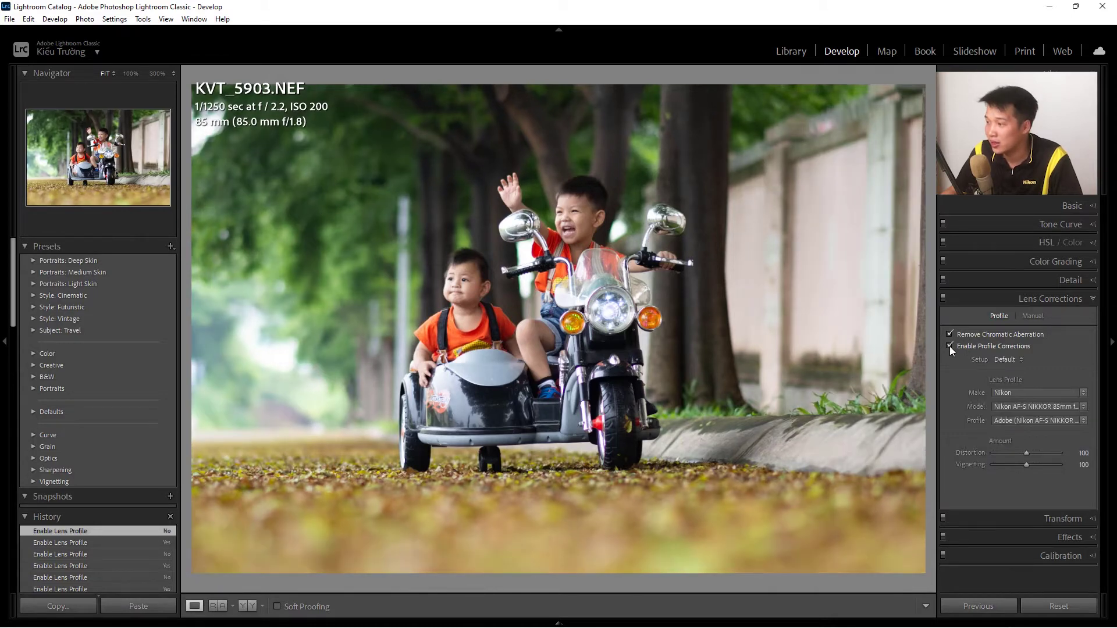
{"action": "left_click", "coordinate": [950, 346]}
{"action": "left_click", "coordinate": [949, 346]}
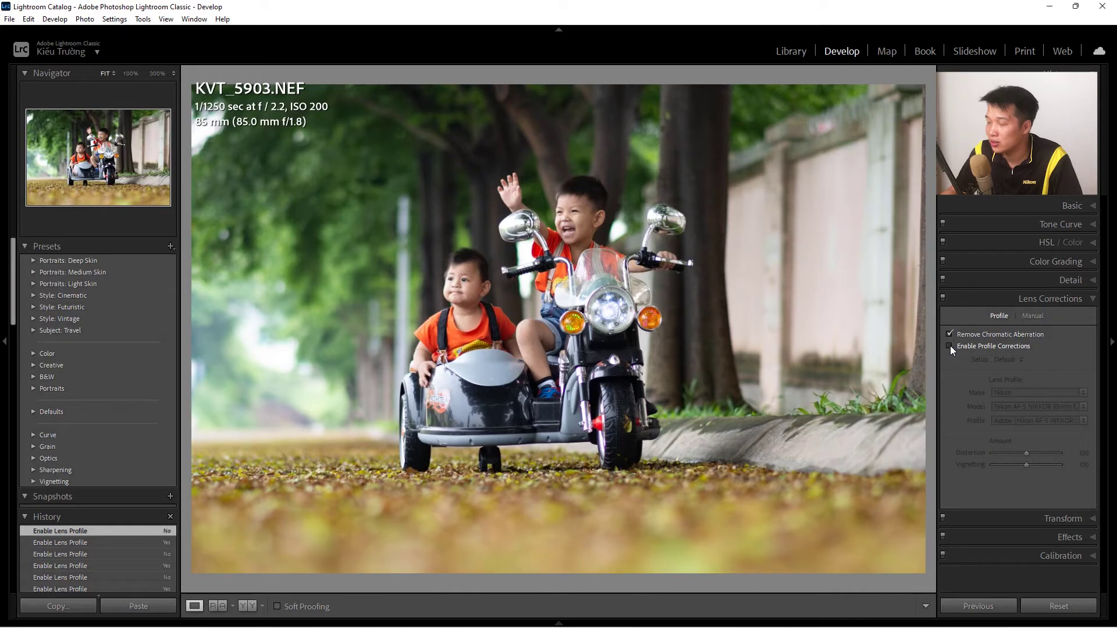
{"action": "left_click", "coordinate": [949, 346]}
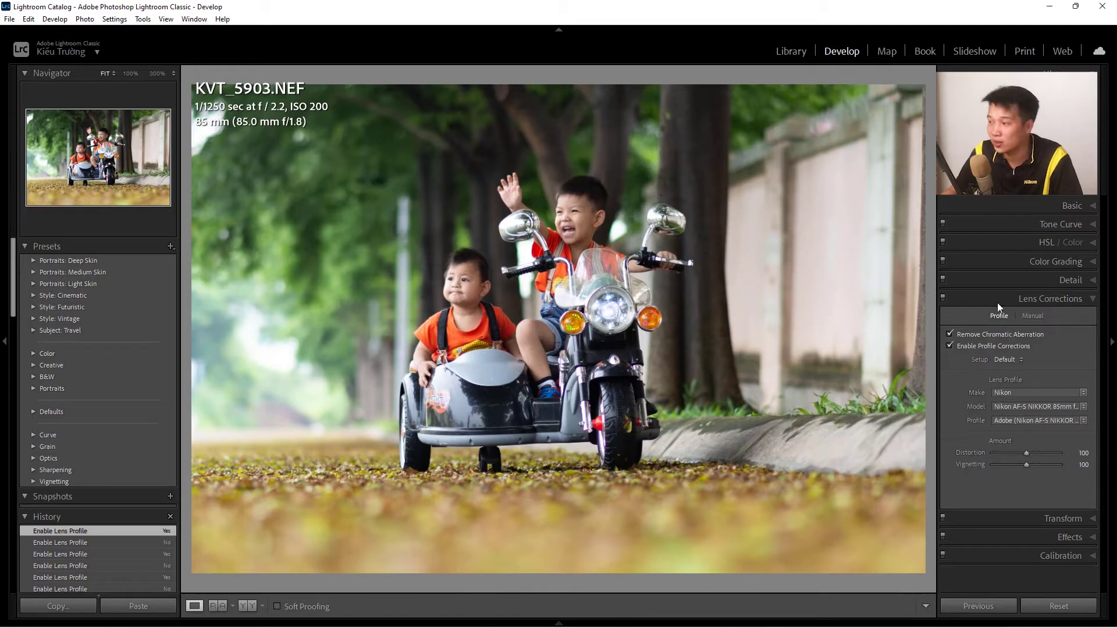
Step: Choose the Nikon AF DC-NIKKOR 105mm f/2D lens profile and toggle profile corrections to compare
{"action": "left_click", "coordinate": [1042, 393]}
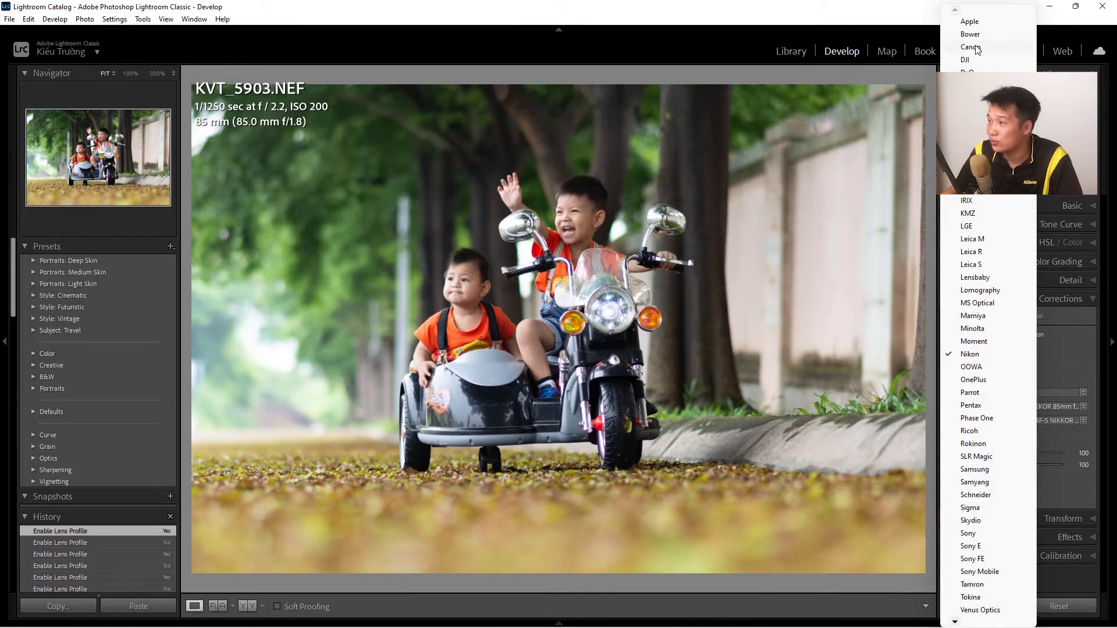
{"action": "left_click", "coordinate": [980, 355]}
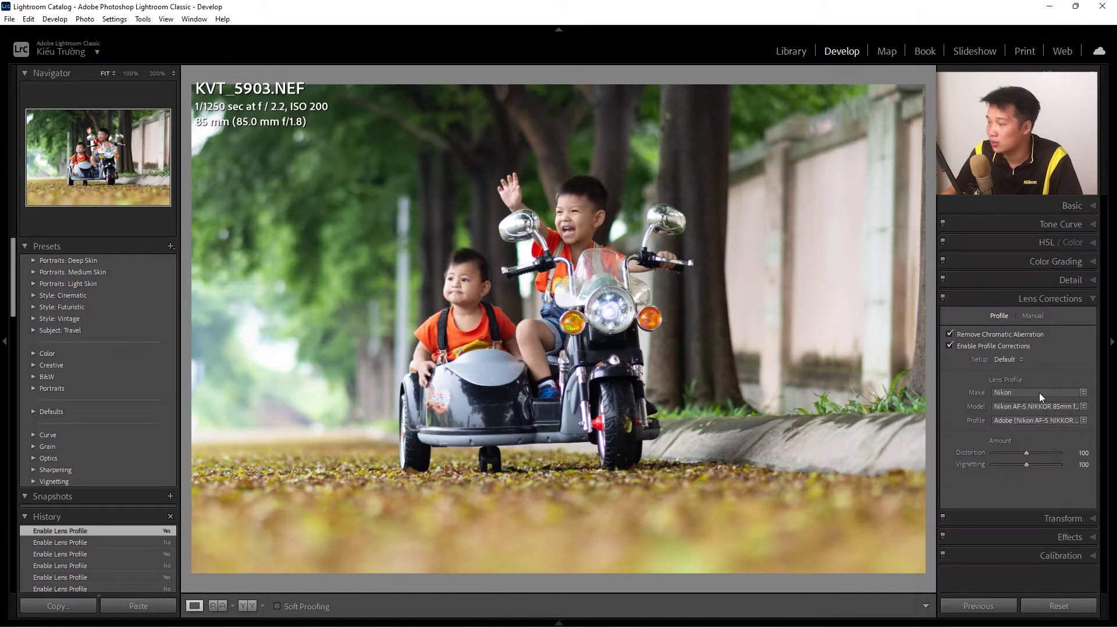
{"action": "left_click", "coordinate": [1048, 416]}
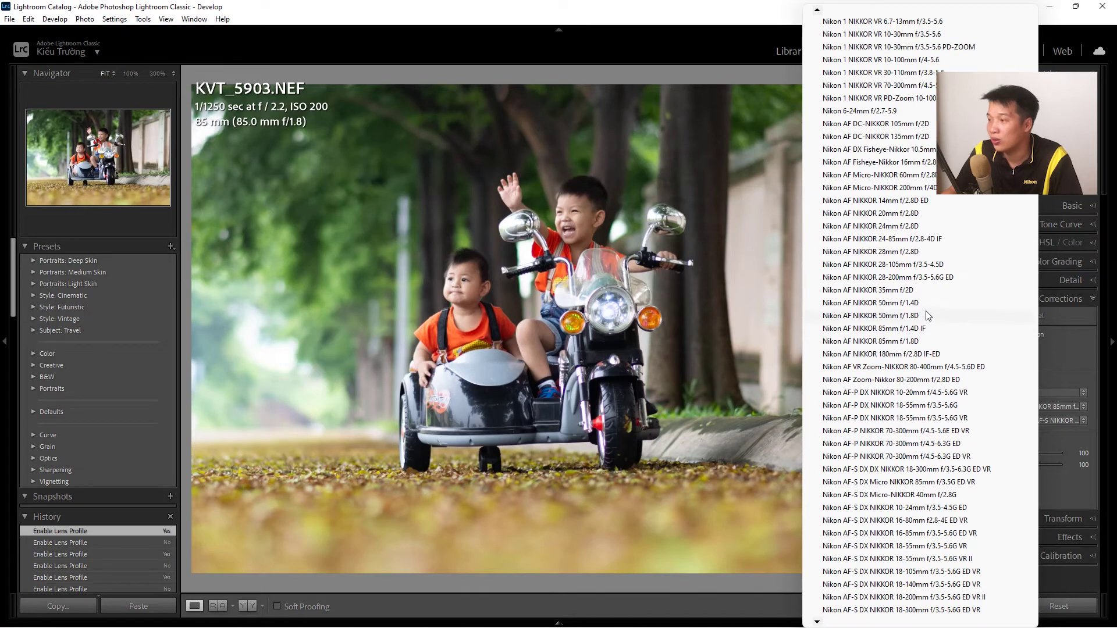
{"action": "scroll", "coordinate": [979, 350], "scroll_direction": "up", "scroll_amount": 2}
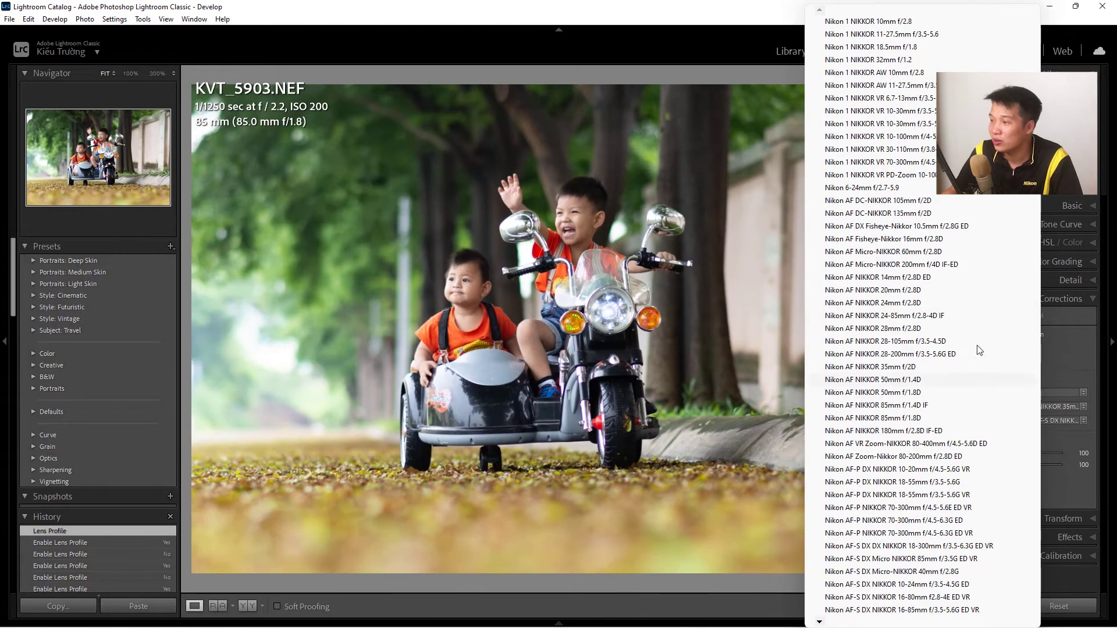
{"action": "left_click", "coordinate": [919, 201]}
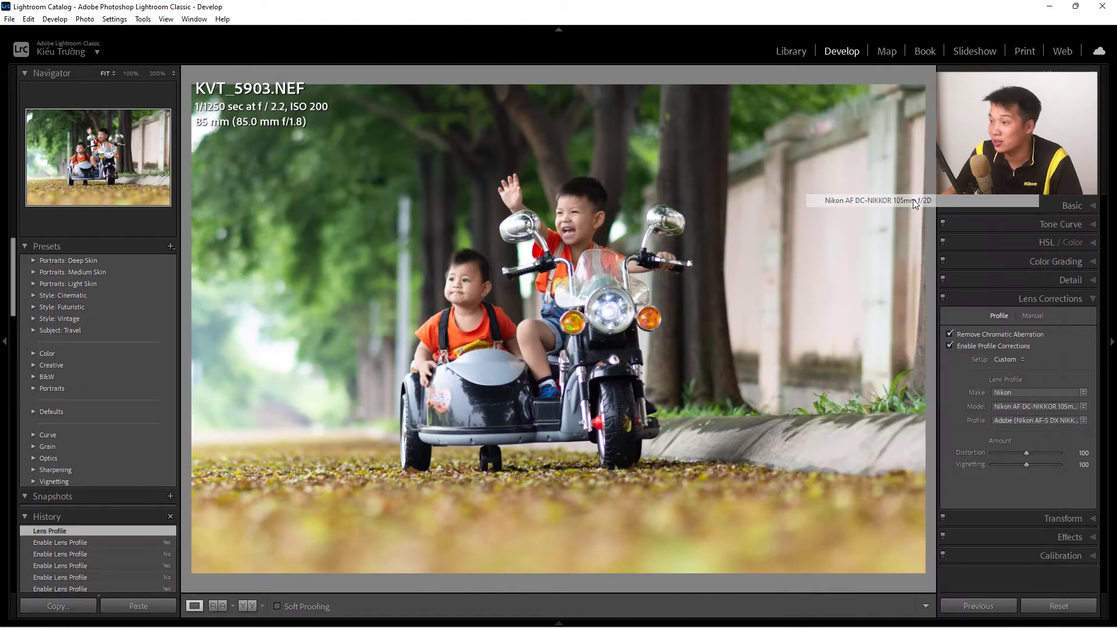
{"action": "left_click", "coordinate": [987, 346]}
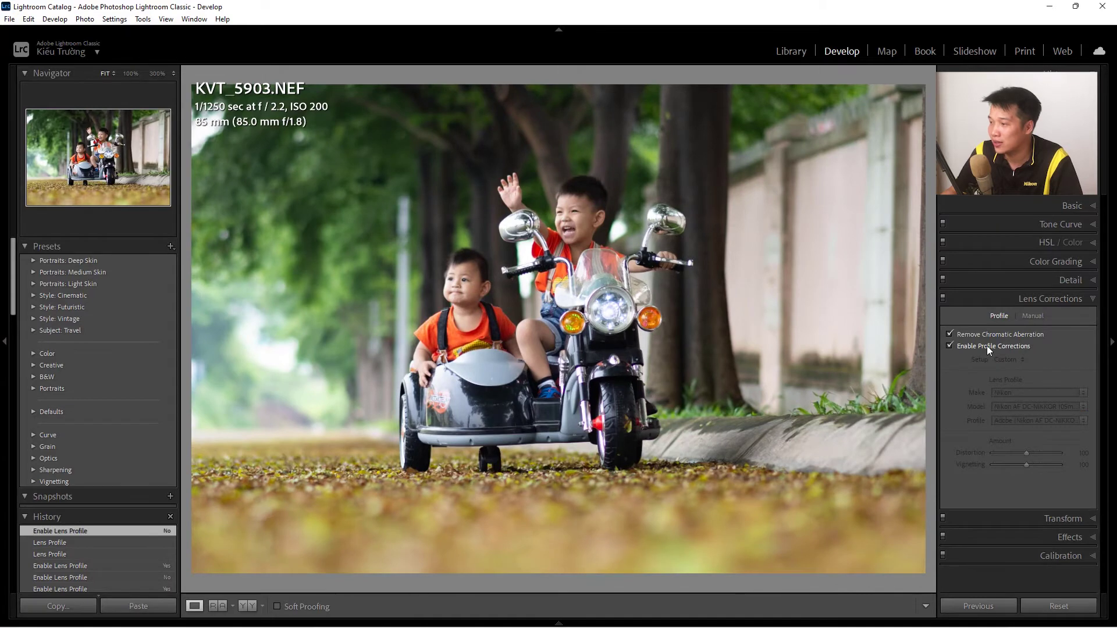
{"action": "left_click", "coordinate": [987, 346]}
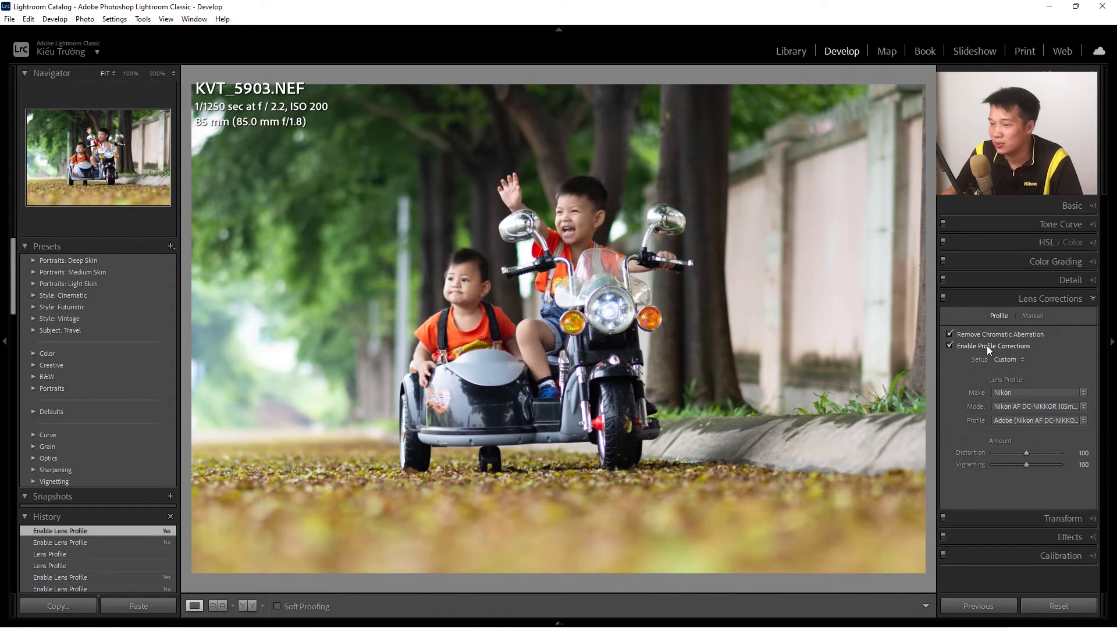
Step: Test extreme profile Distortion and Vignetting amounts, then reset vignetting to 100
{"action": "left_click_drag", "start_coordinate": [1024, 453], "coordinate": [1027, 452]}
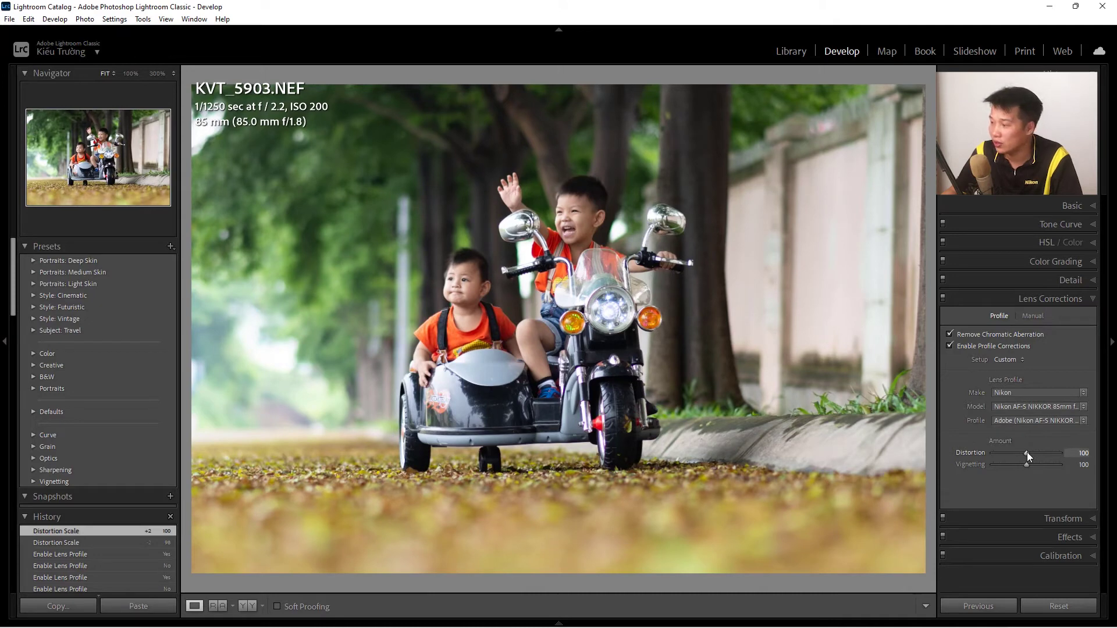
{"action": "mouse_move", "coordinate": [1031, 453]}
{"action": "left_mouse_down"}
{"action": "mouse_move", "coordinate": [1075, 453]}
{"action": "mouse_move", "coordinate": [985, 457]}
{"action": "left_mouse_up"}
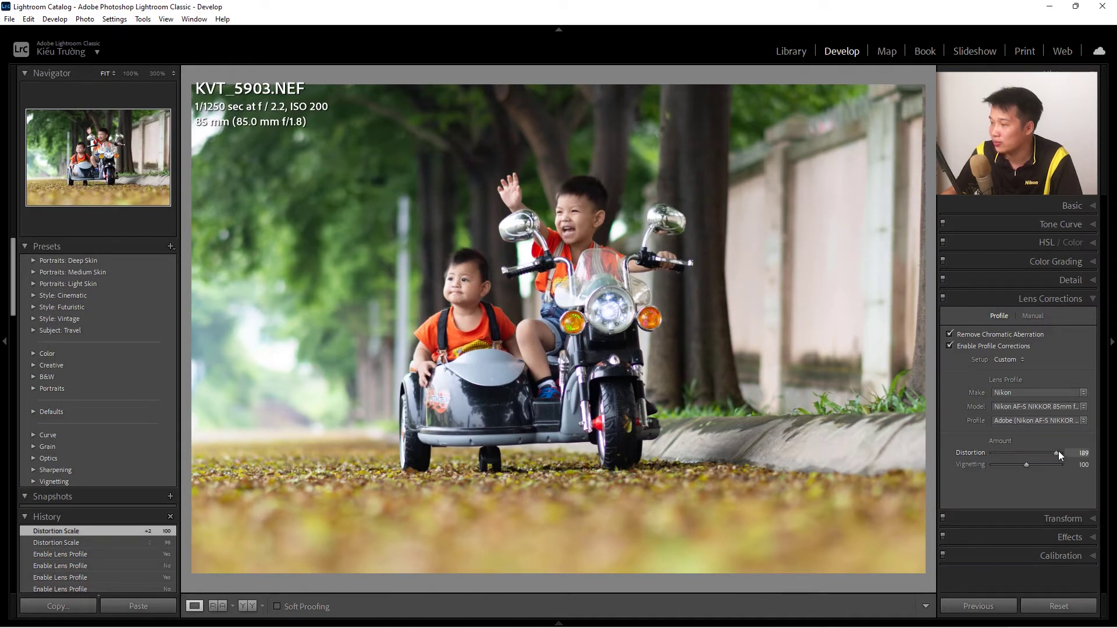
{"action": "left_click_drag", "start_coordinate": [1058, 453], "coordinate": [1066, 452]}
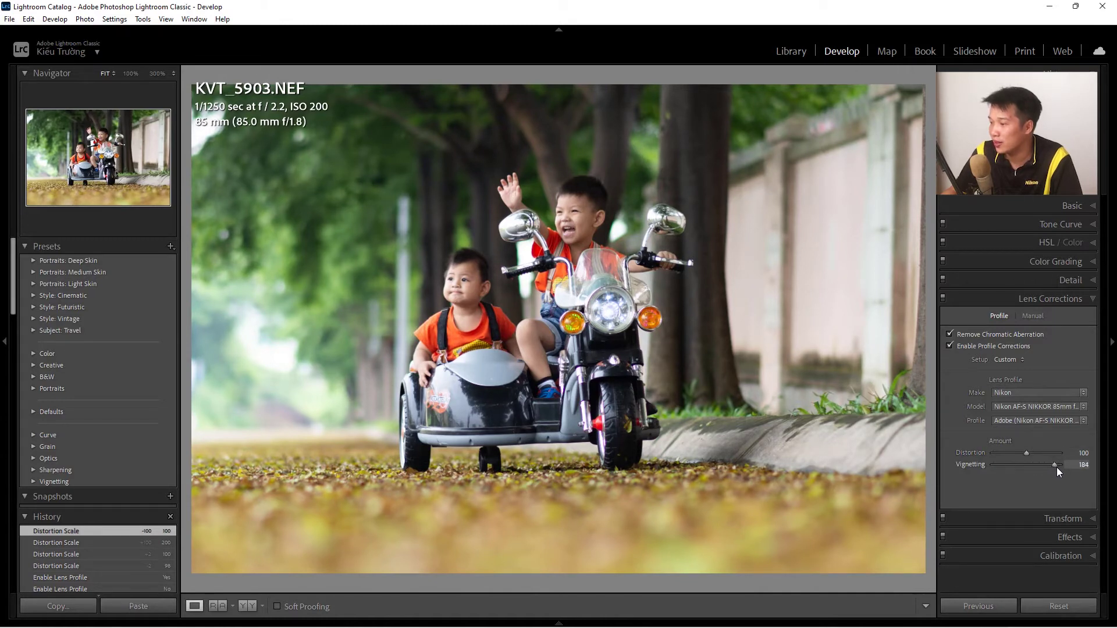
{"action": "mouse_move", "coordinate": [1057, 465]}
{"action": "left_mouse_down"}
{"action": "mouse_move", "coordinate": [986, 472]}
{"action": "mouse_move", "coordinate": [1062, 465]}
{"action": "left_mouse_up"}
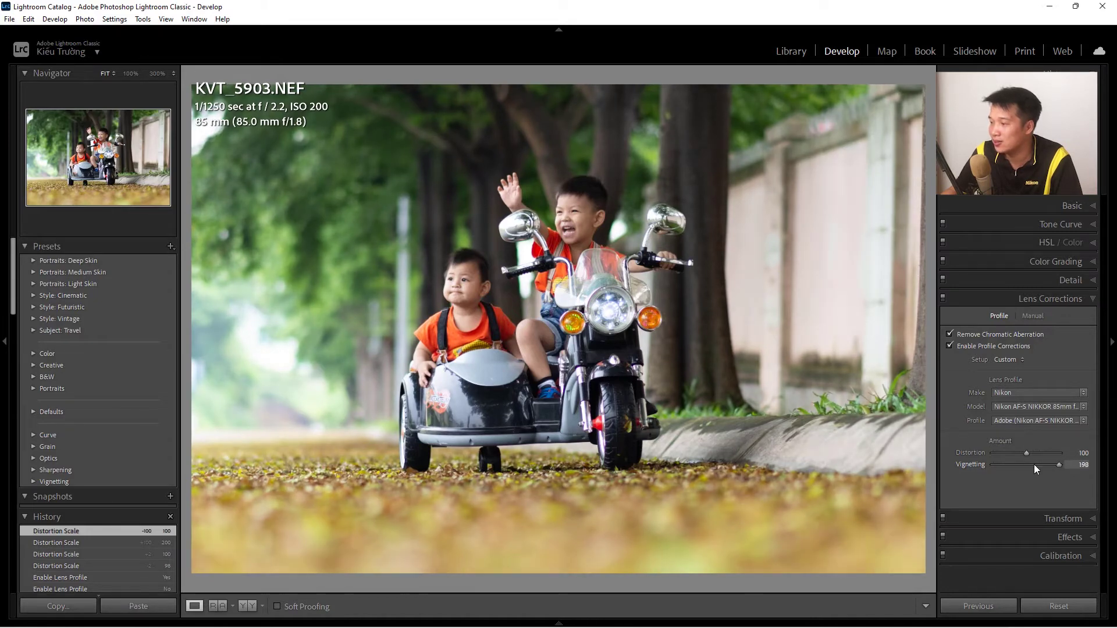
{"action": "left_click_drag", "start_coordinate": [992, 467], "coordinate": [990, 468]}
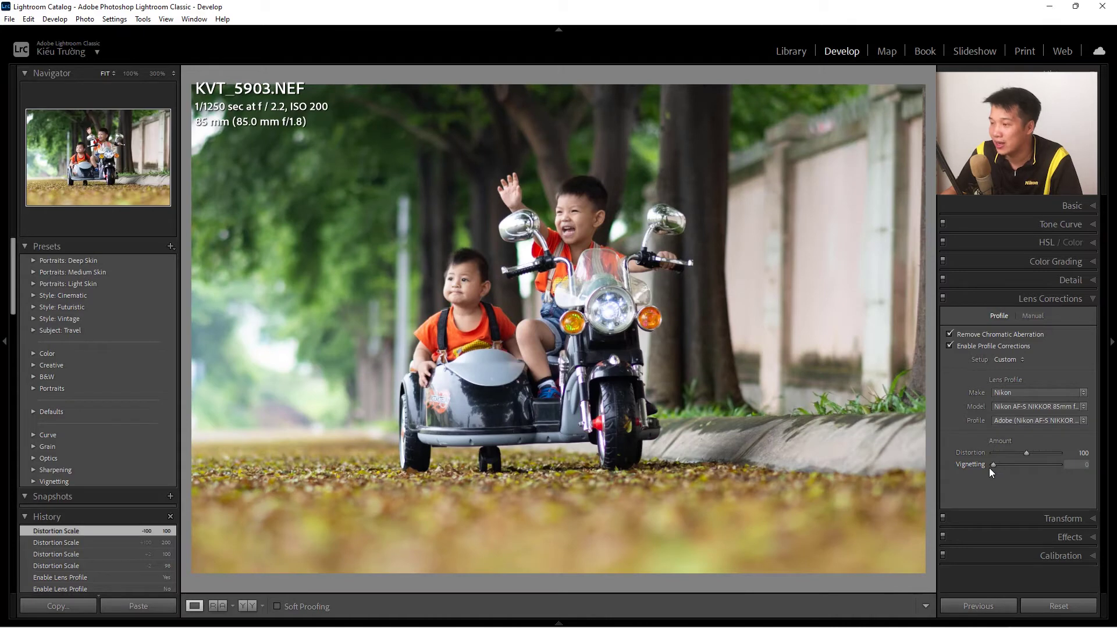
{"action": "double_click", "coordinate": [1023, 465]}
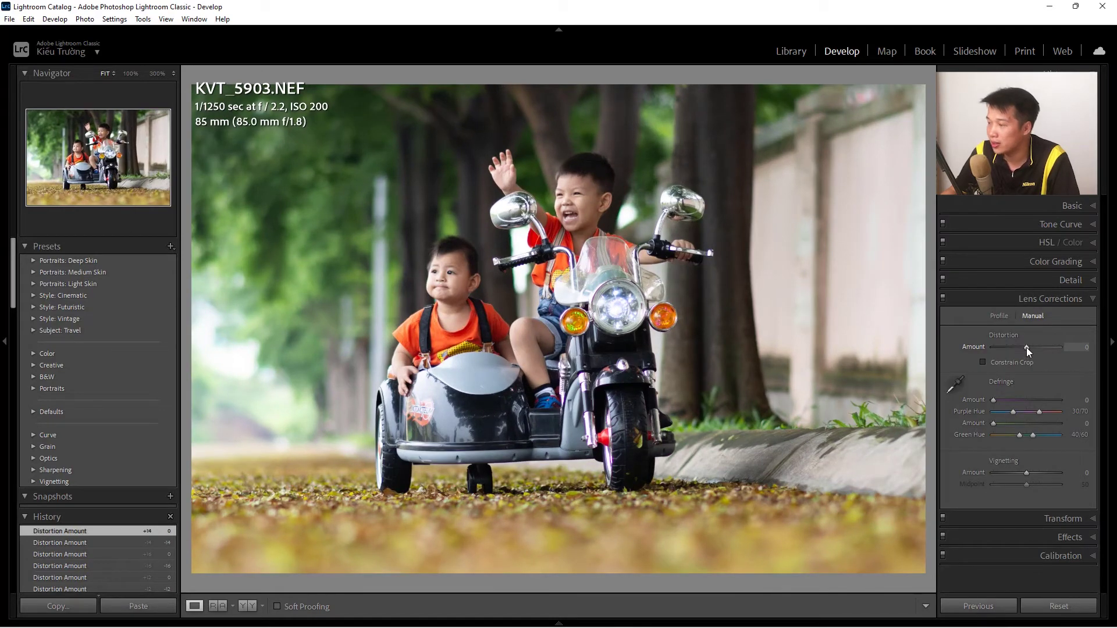
Step: Test manual Distortion with Constrain Crop, then reset Distortion to 0 and uncheck Constrain Crop
{"action": "mouse_move", "coordinate": [1026, 347]}
{"action": "left_mouse_down"}
{"action": "mouse_move", "coordinate": [1076, 350]}
{"action": "mouse_move", "coordinate": [1016, 352]}
{"action": "mouse_move", "coordinate": [1069, 352]}
{"action": "left_mouse_up"}
{"action": "left_click", "coordinate": [1027, 362]}
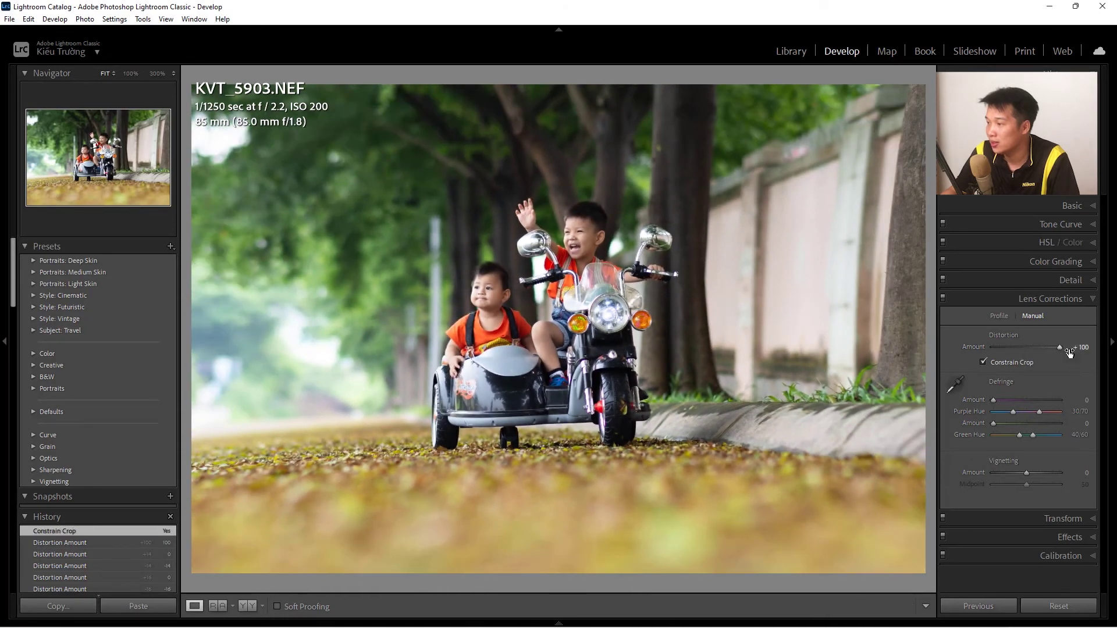
{"action": "double_click", "coordinate": [1058, 349]}
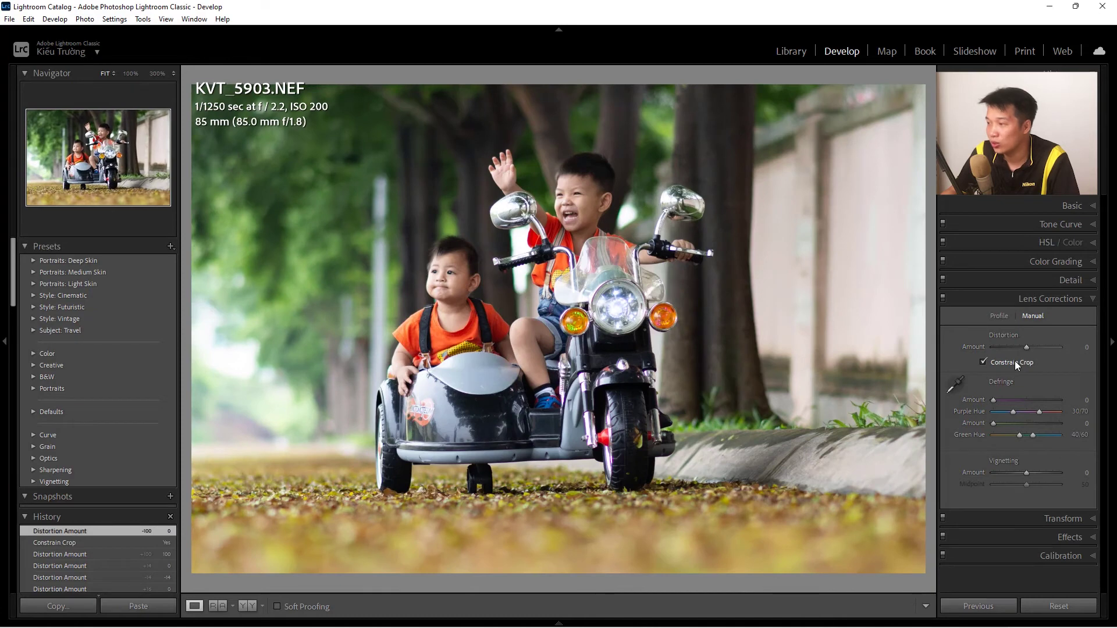
{"action": "left_click", "coordinate": [1015, 363]}
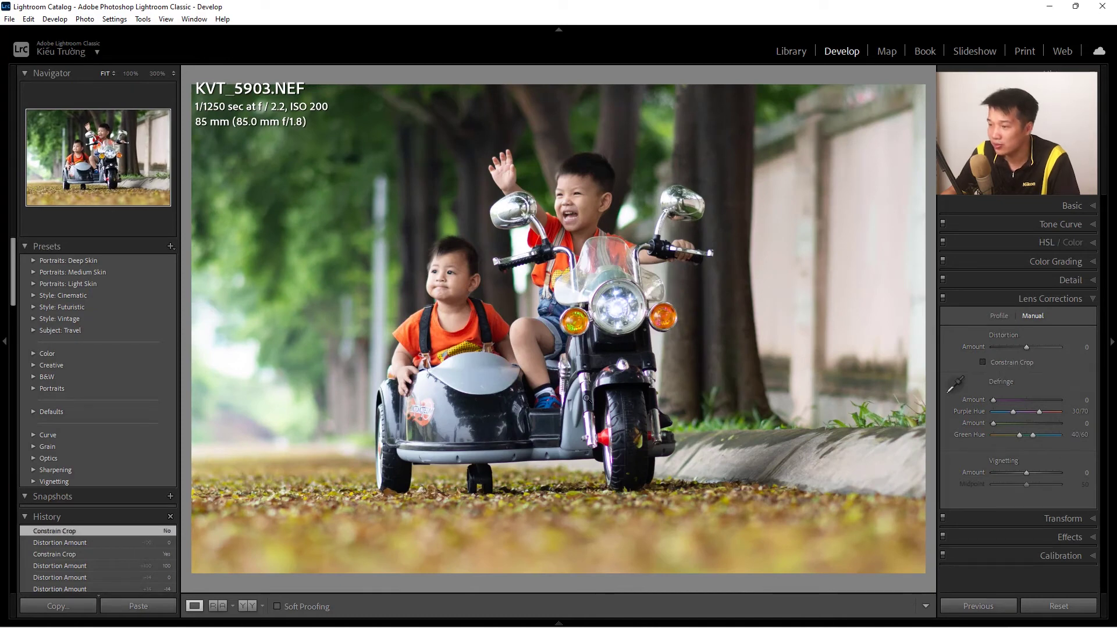
Step: At 300% on the fork, sample the purple fringe and set Purple Amount 16, Purple Hue 33/63
{"action": "left_click", "coordinate": [584, 395]}
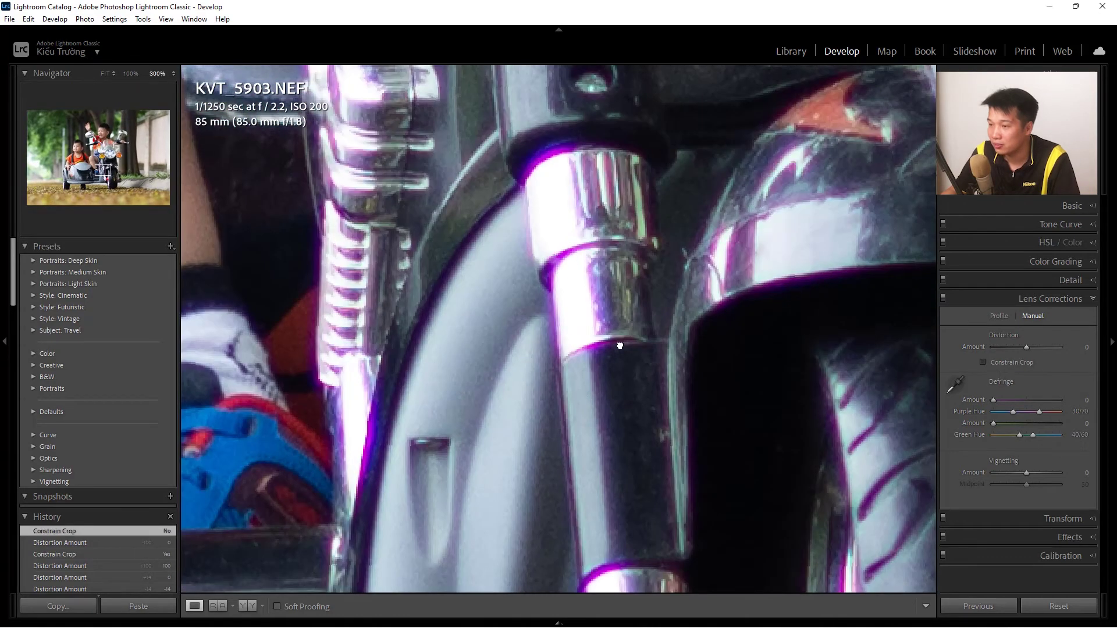
{"action": "mouse_move", "coordinate": [619, 346]}
{"action": "left_mouse_down"}
{"action": "mouse_move", "coordinate": [647, 316]}
{"action": "mouse_move", "coordinate": [647, 326]}
{"action": "left_mouse_up"}
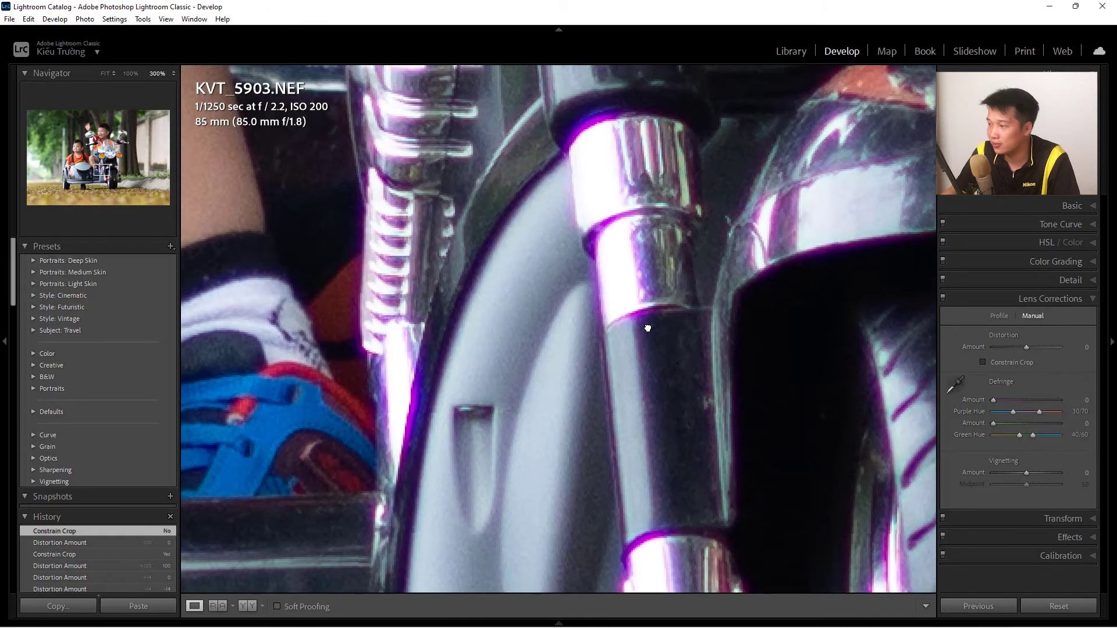
{"action": "left_click", "coordinate": [955, 383]}
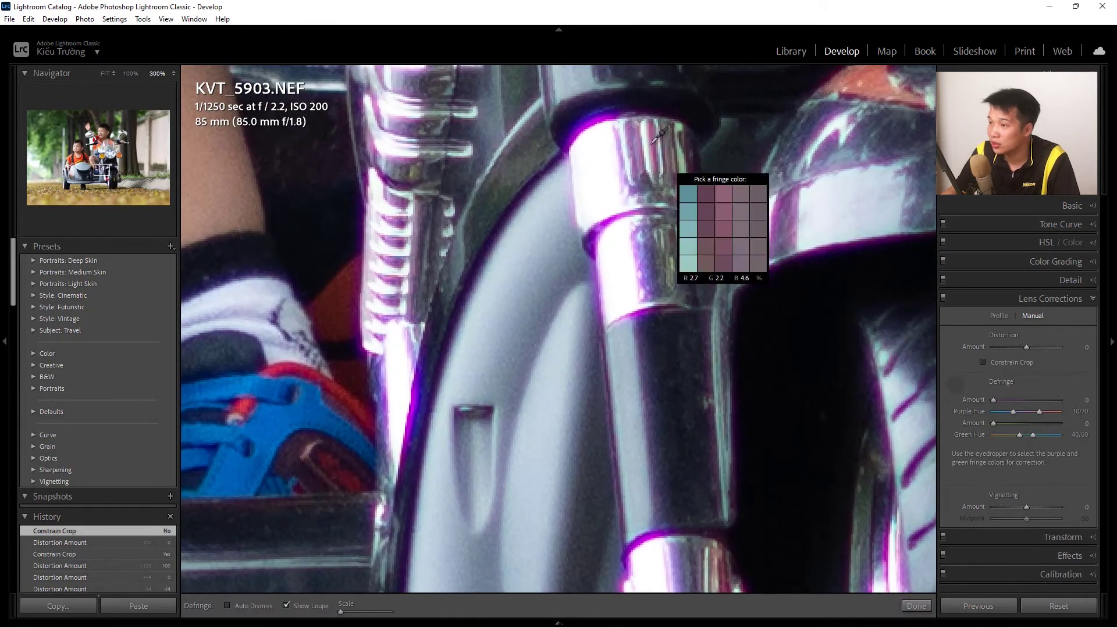
{"action": "left_click", "coordinate": [605, 116]}
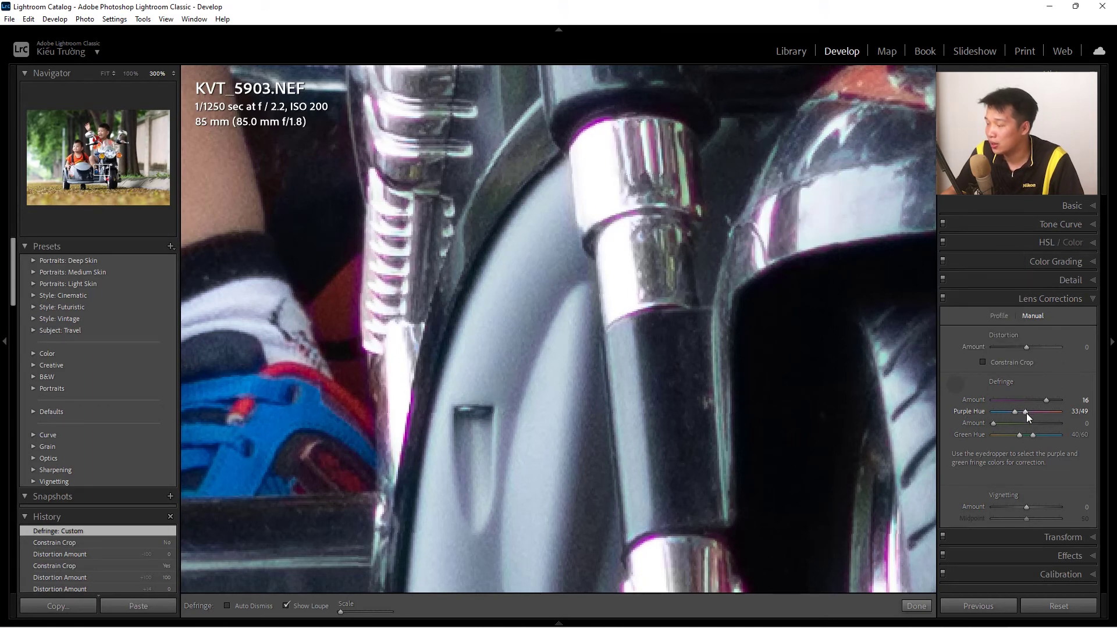
{"action": "left_click_drag", "start_coordinate": [1026, 413], "coordinate": [1035, 412]}
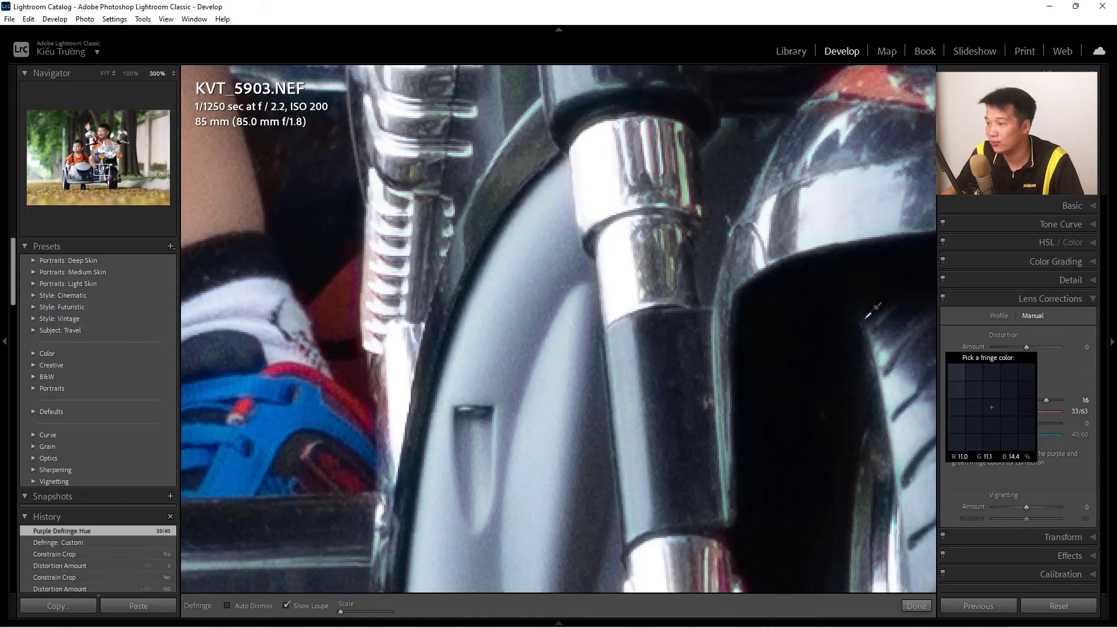
{"action": "left_click", "coordinate": [953, 376]}
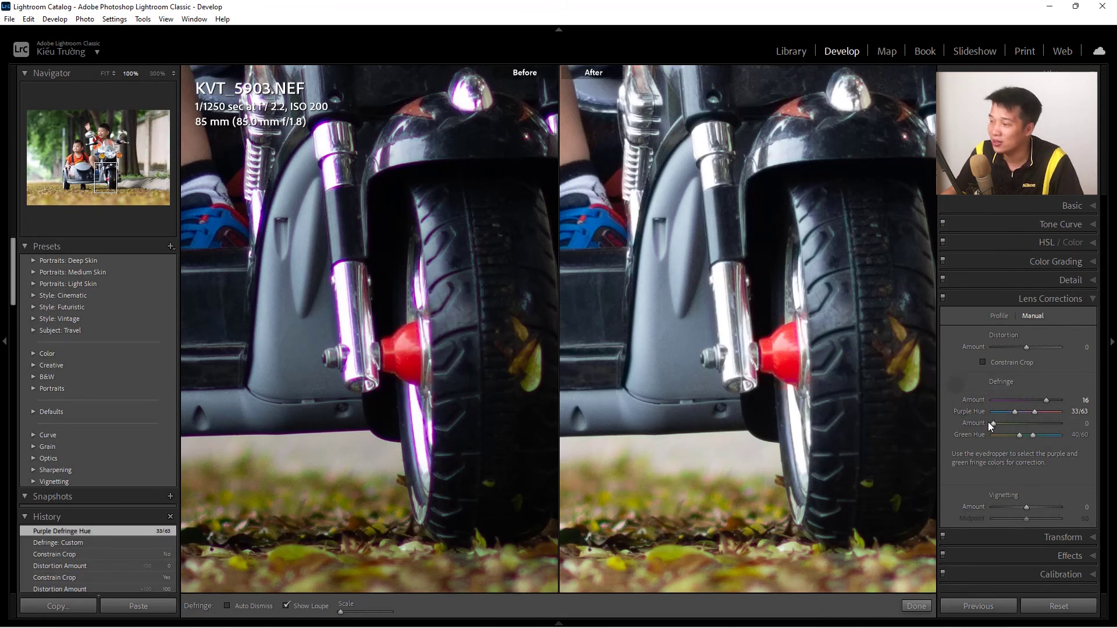
Step: Reselect the Defringe fringe colour sampler over the chrome fork
{"action": "left_click", "coordinate": [957, 383]}
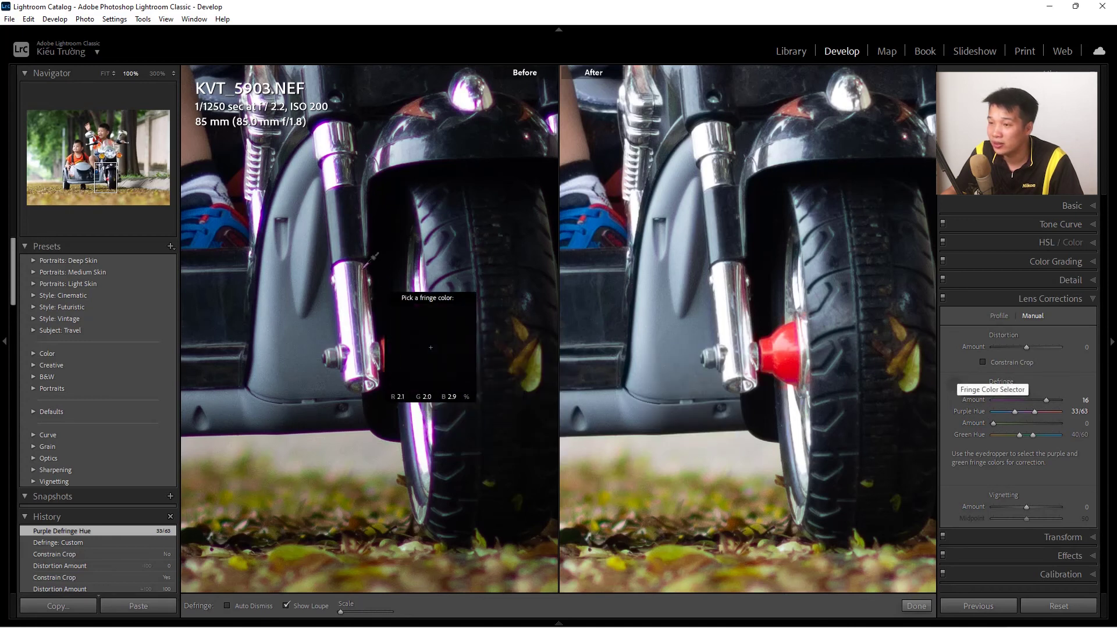